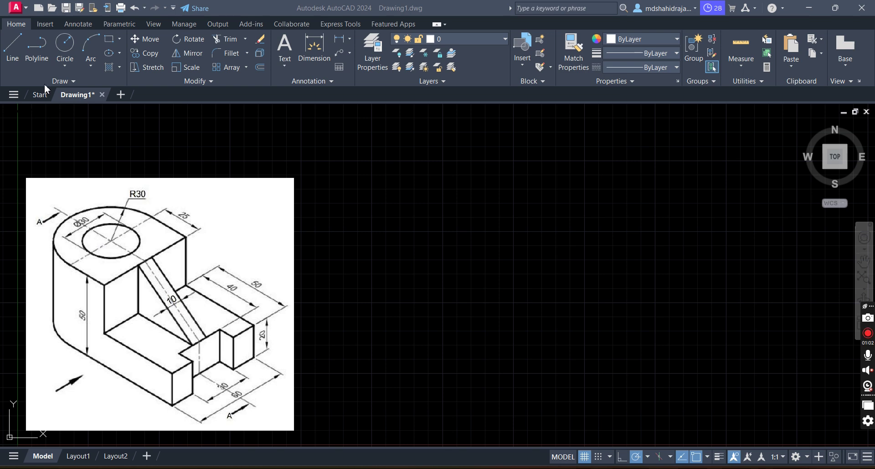
Start a line right of the reference and draw the 75-unit bottom edge as 25 + 50
click(16, 50)
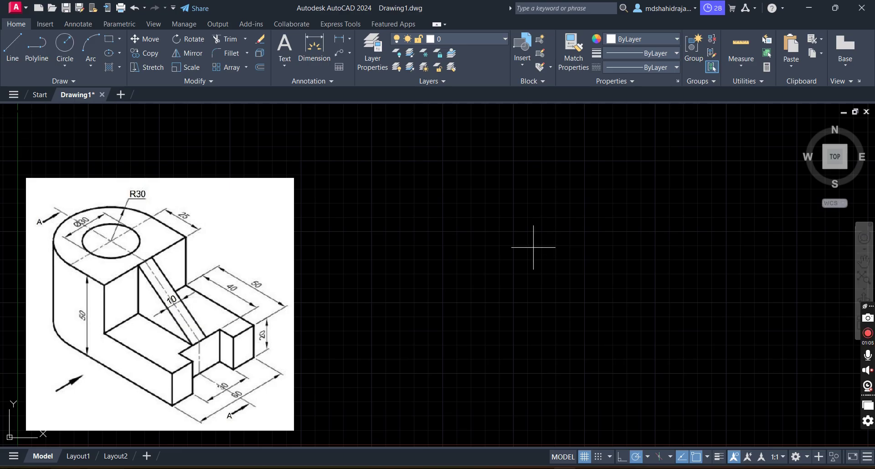
click(13, 53)
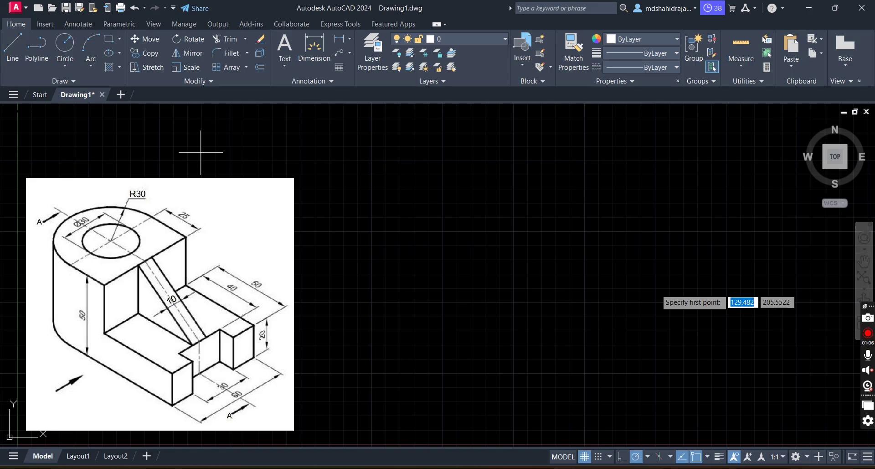
click(531, 241)
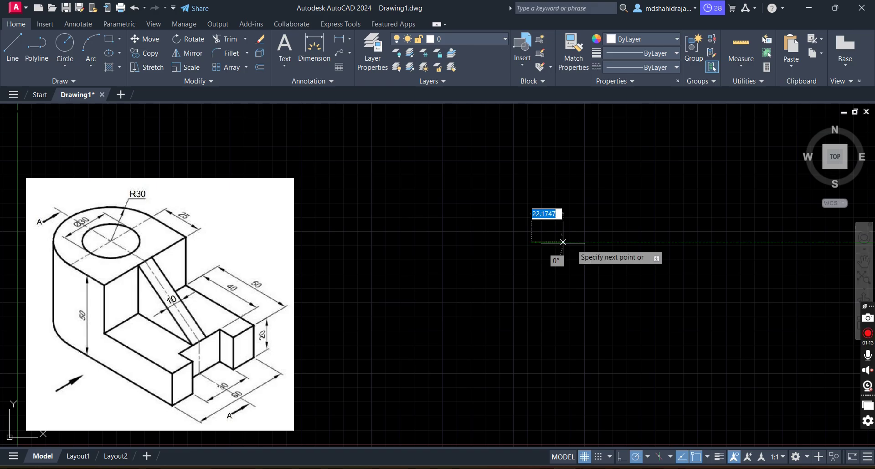
text(25)
key(Return)
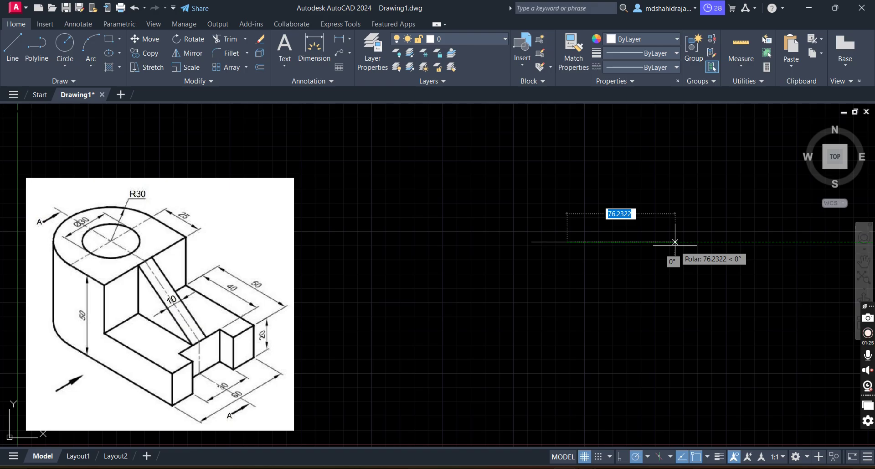
text(50)
key(Return)
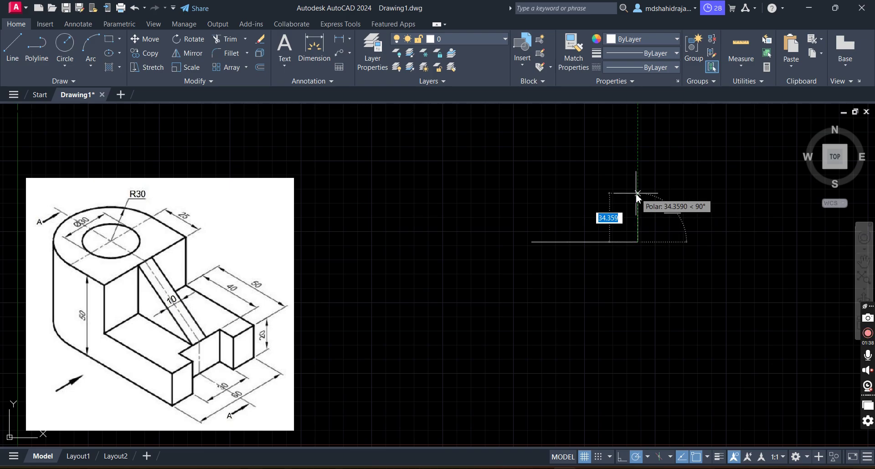
Draw the notched right side: 15 up, 10 in, 30 up, 10 out, 15 up
text(15)
key(Return)
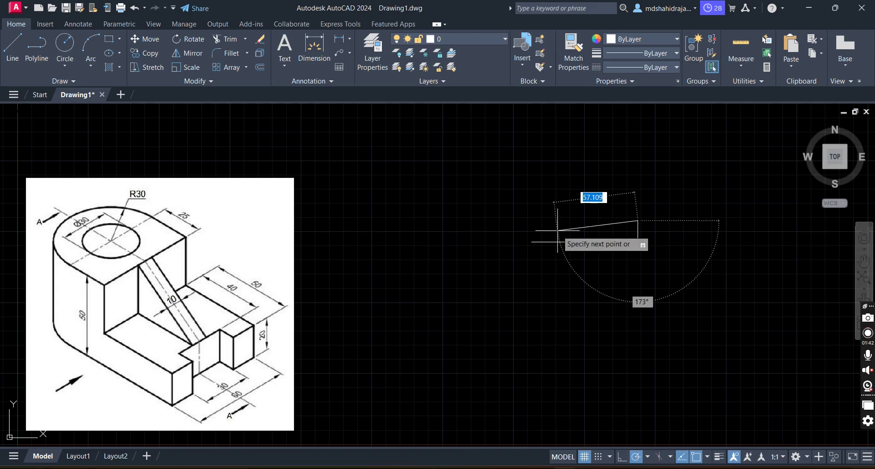
text(10)
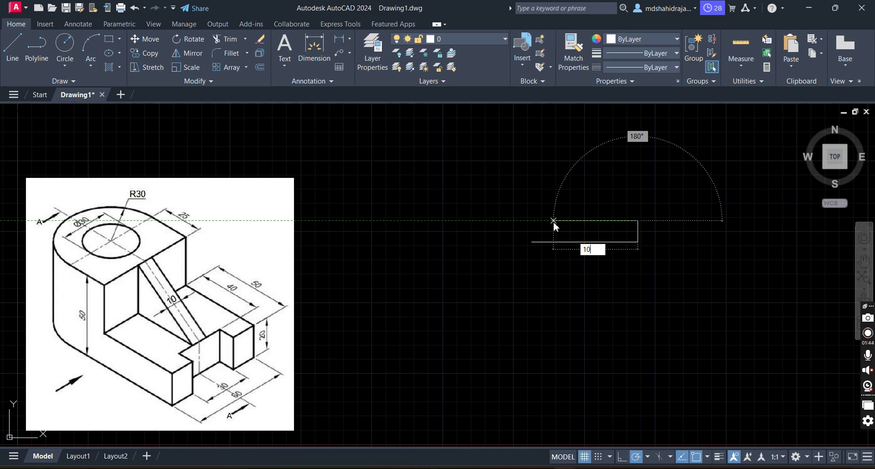
key(Return)
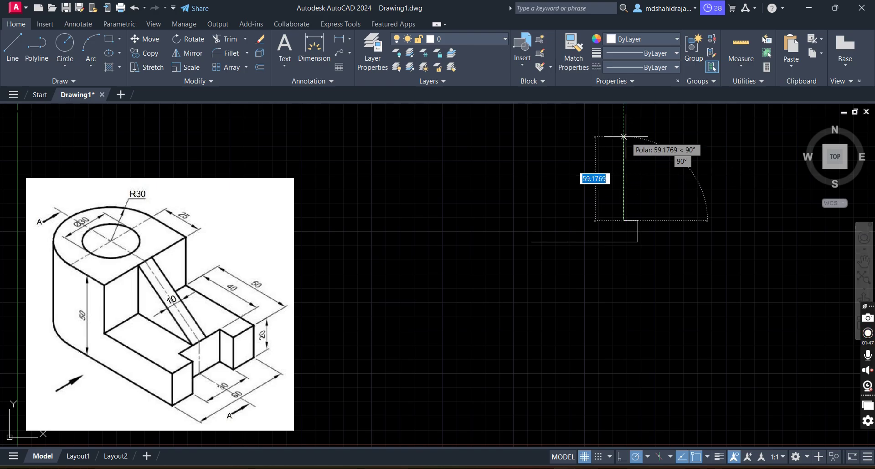
text(30)
key(Return)
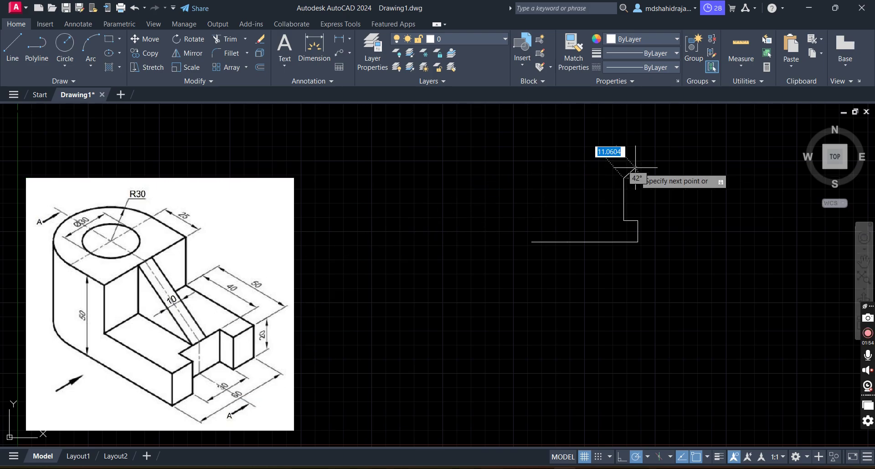
text(10)
key(Return)
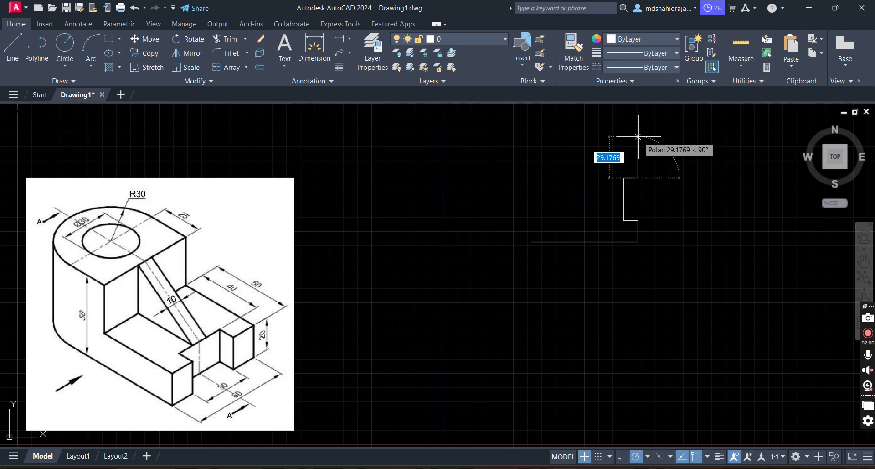
text(15)
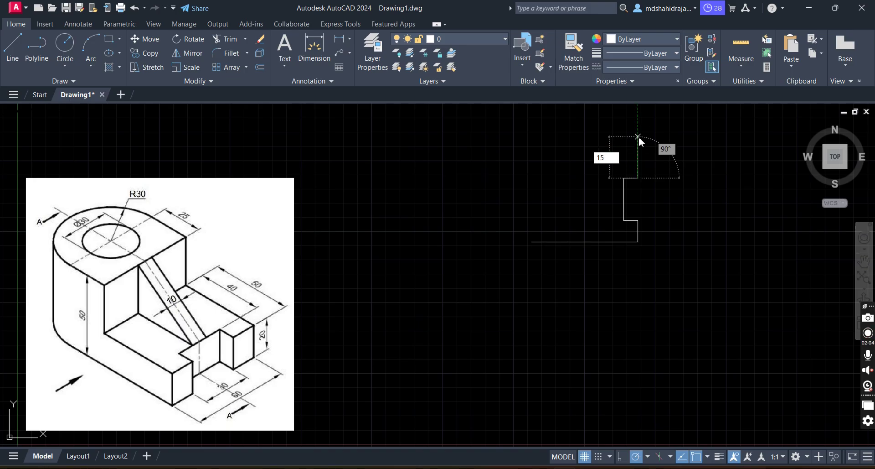
key(Return)
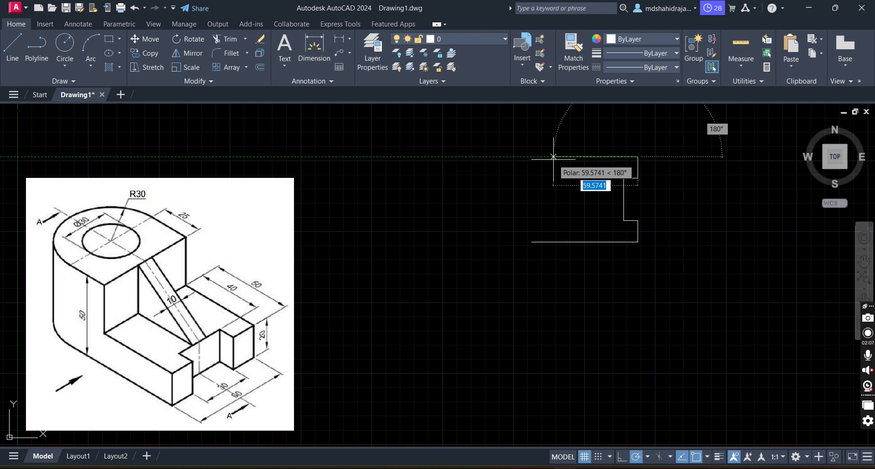
Draw the top edge back as 50 + 25 units and end the line
text(50)
key(Return)
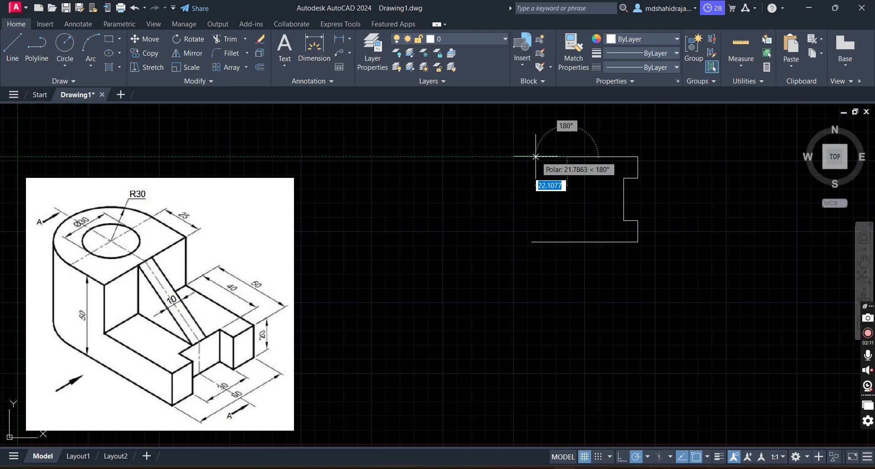
text(25)
key(Return)
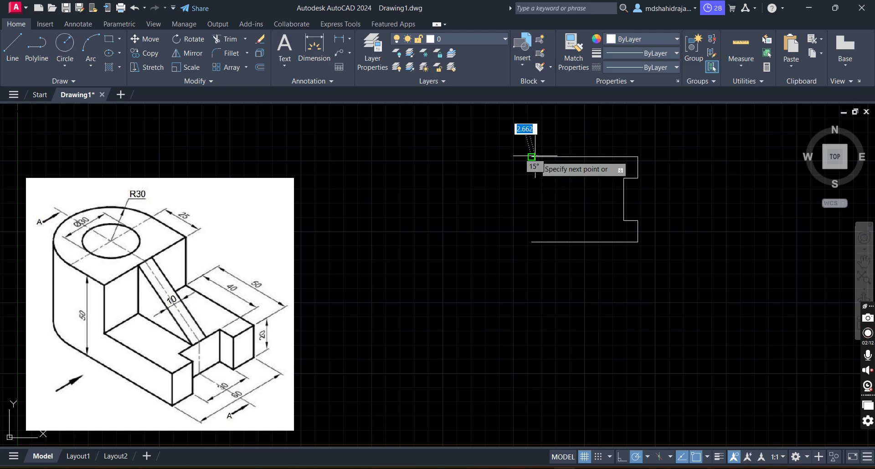
key(Escape)
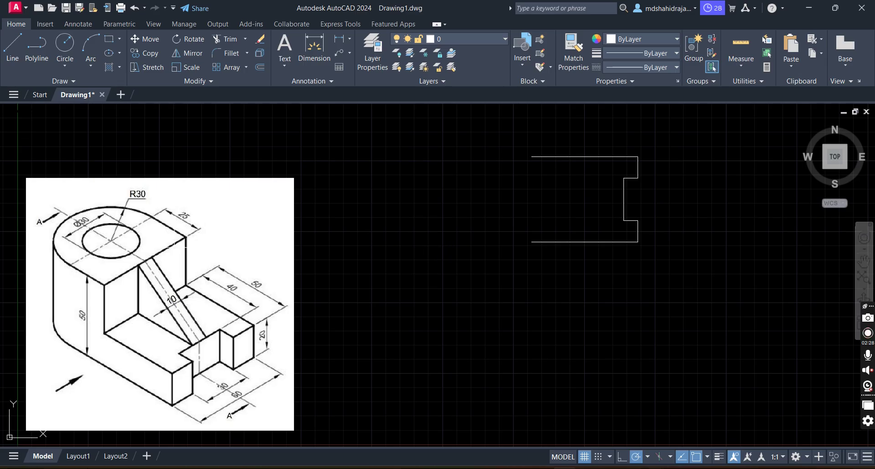
Draw a vertical divider from the top edge's inner endpoint down to the bottom edge's endpoint
click(13, 55)
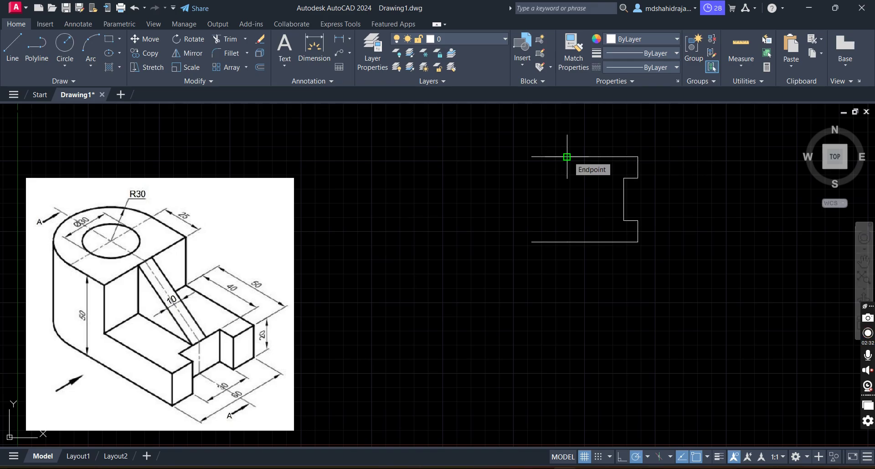
click(567, 157)
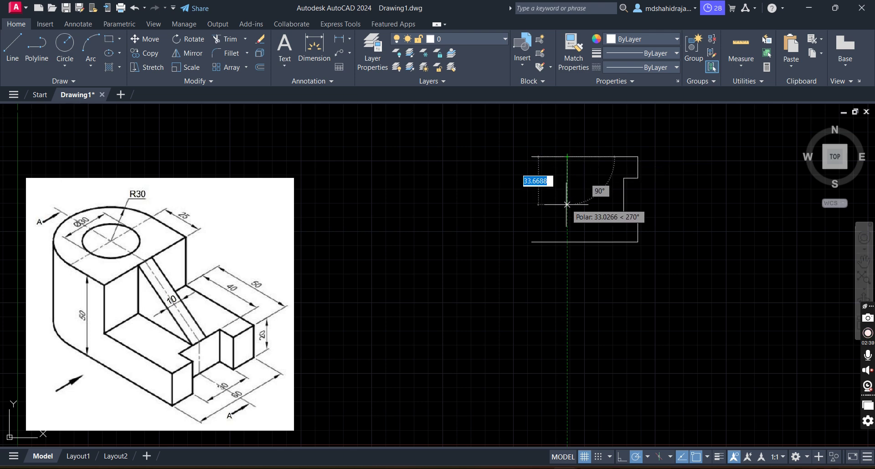
click(567, 242)
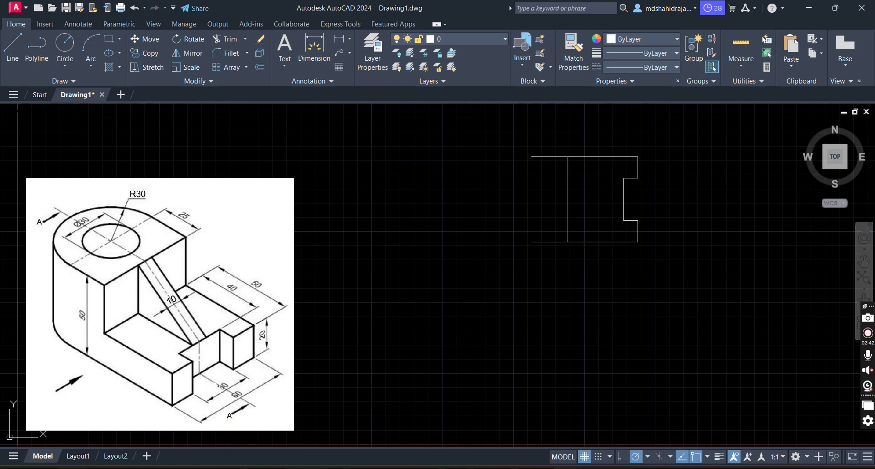
key(Escape)
click(533, 285)
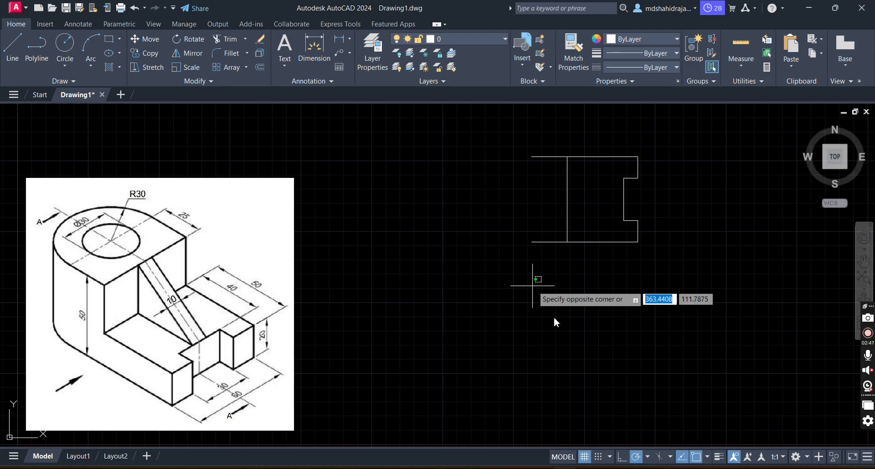
click(606, 332)
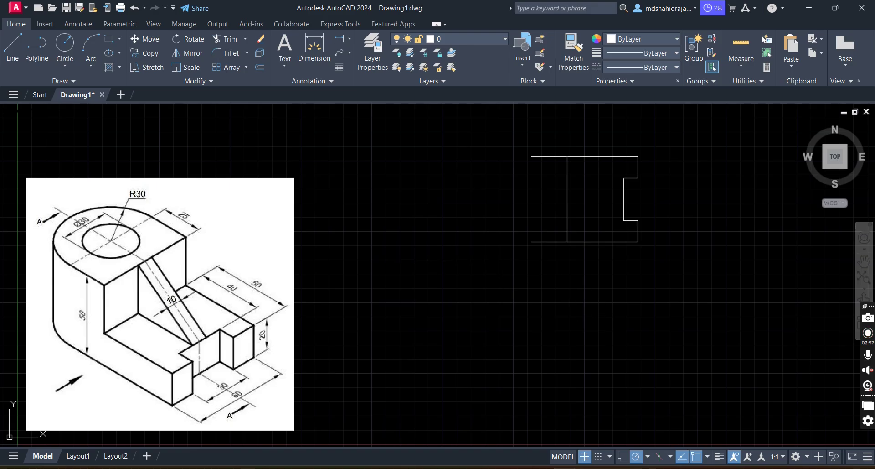
Draw a start-end-radius arc of R30 from the top-left to the bottom-left endpoint
click(66, 69)
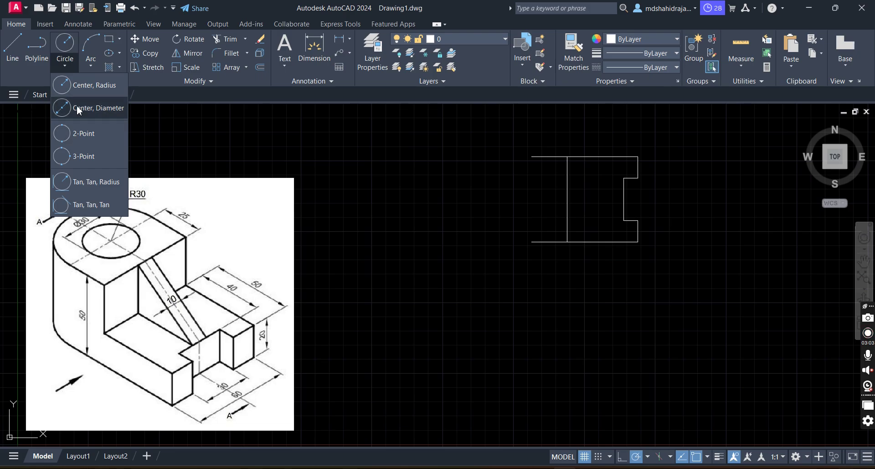
click(90, 65)
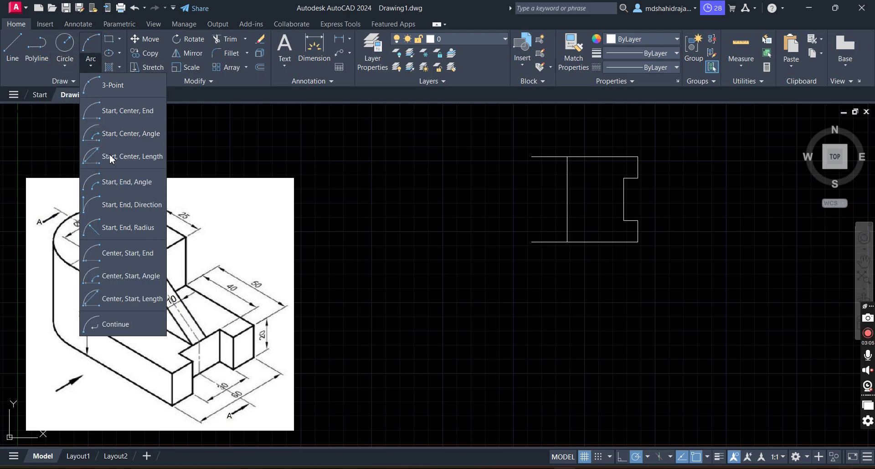
click(118, 228)
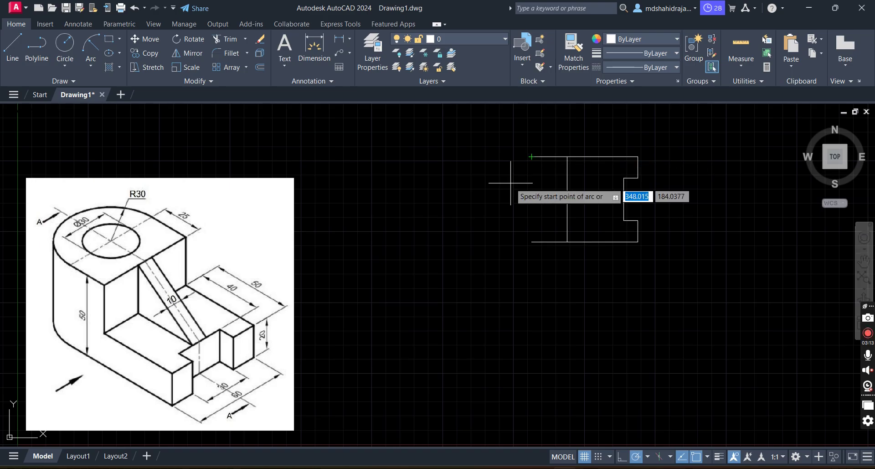
click(531, 157)
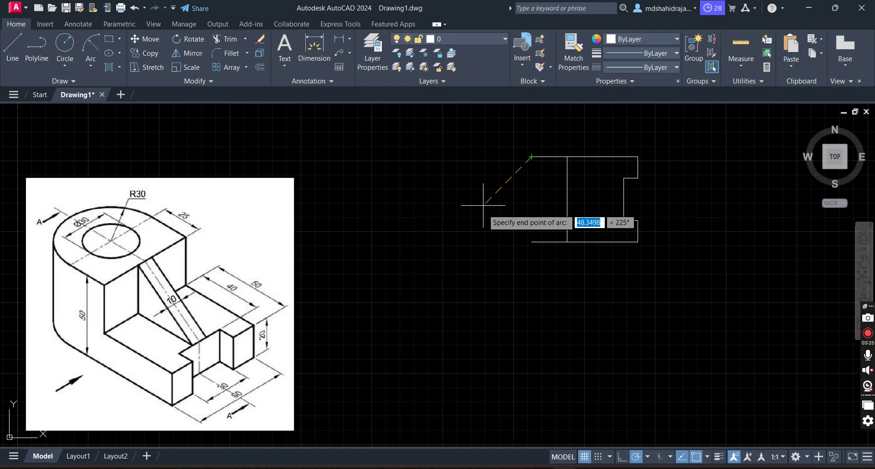
click(532, 242)
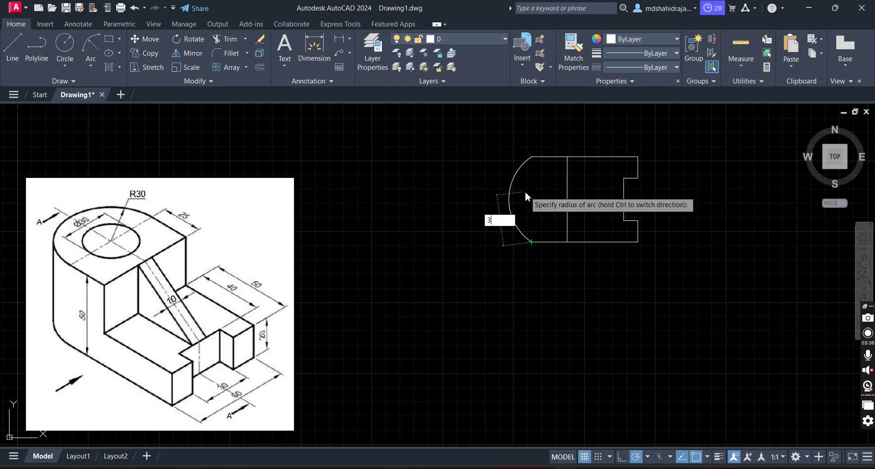
key(Return)
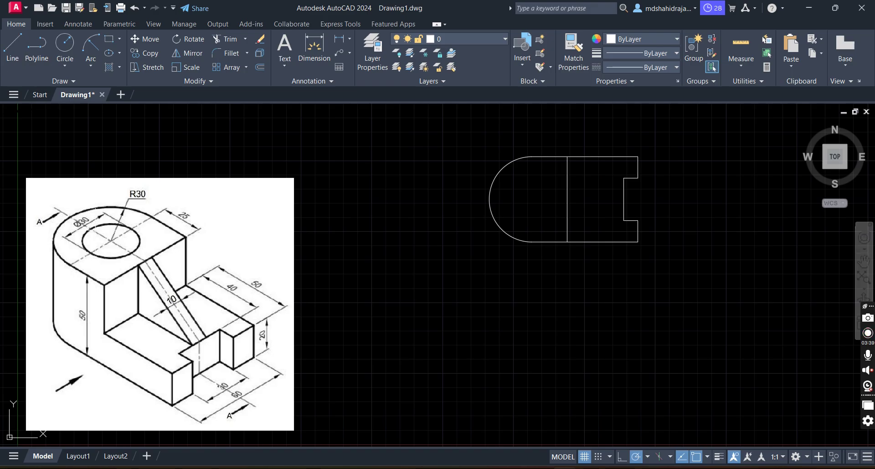
Start a center-radius circle at the R30 arc's centre and switch to diameter entry
click(65, 64)
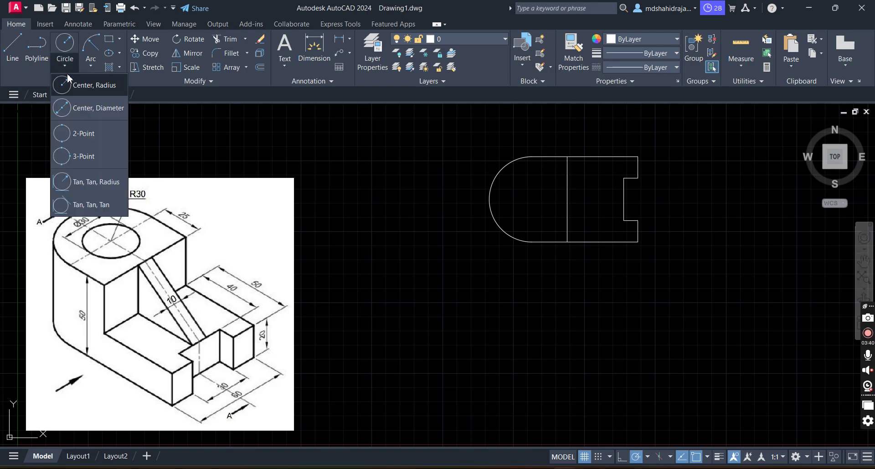
click(78, 107)
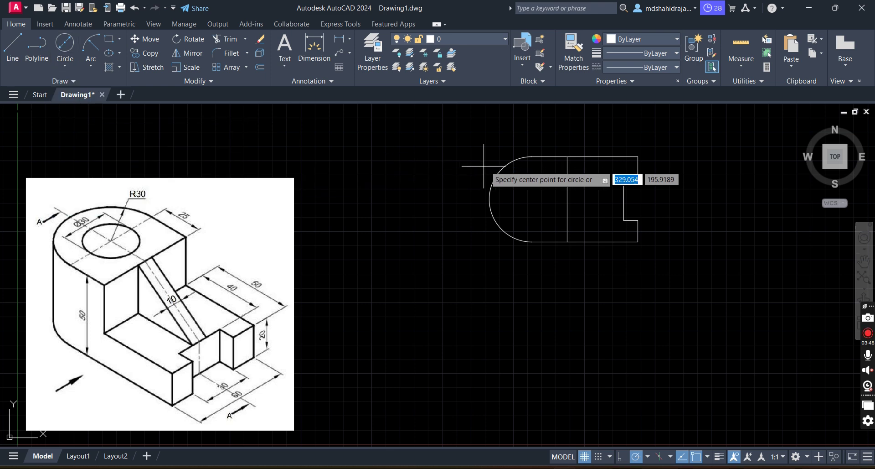
click(531, 199)
text(d)
key(Return)
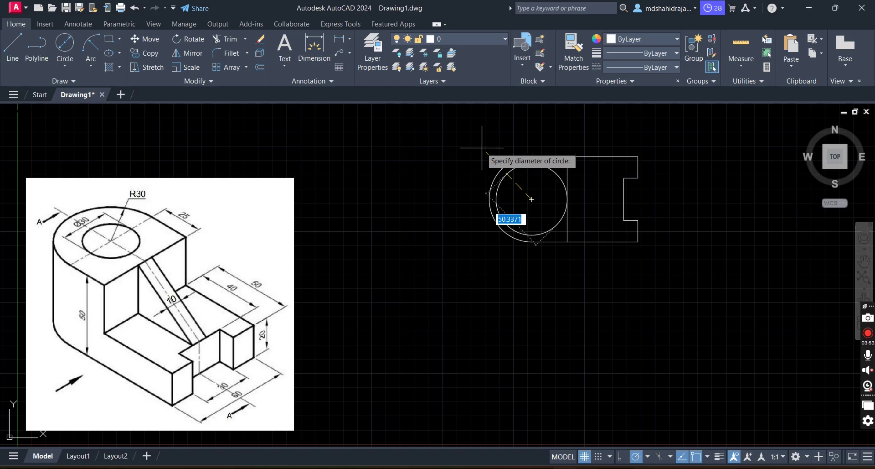